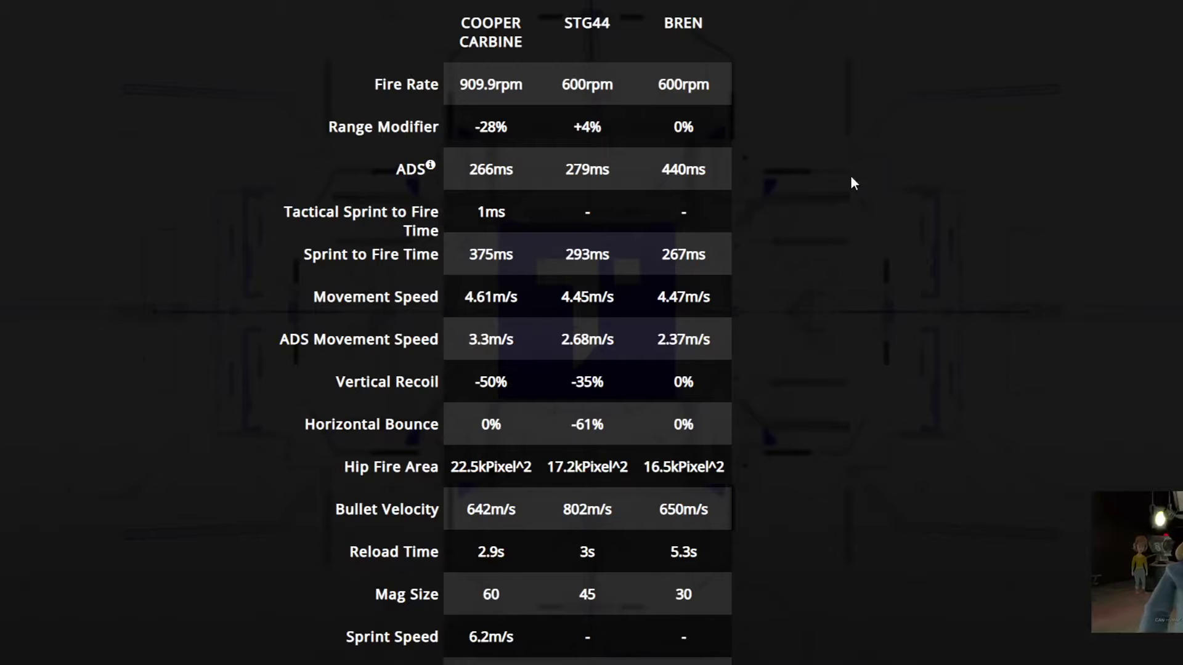
- Highlight Cooper Carbine's 909.9rpm fire rate, 266ms ADS and 4.61m/s speed, plus STG44's bullet velocity
drag(524, 88, 459, 88)
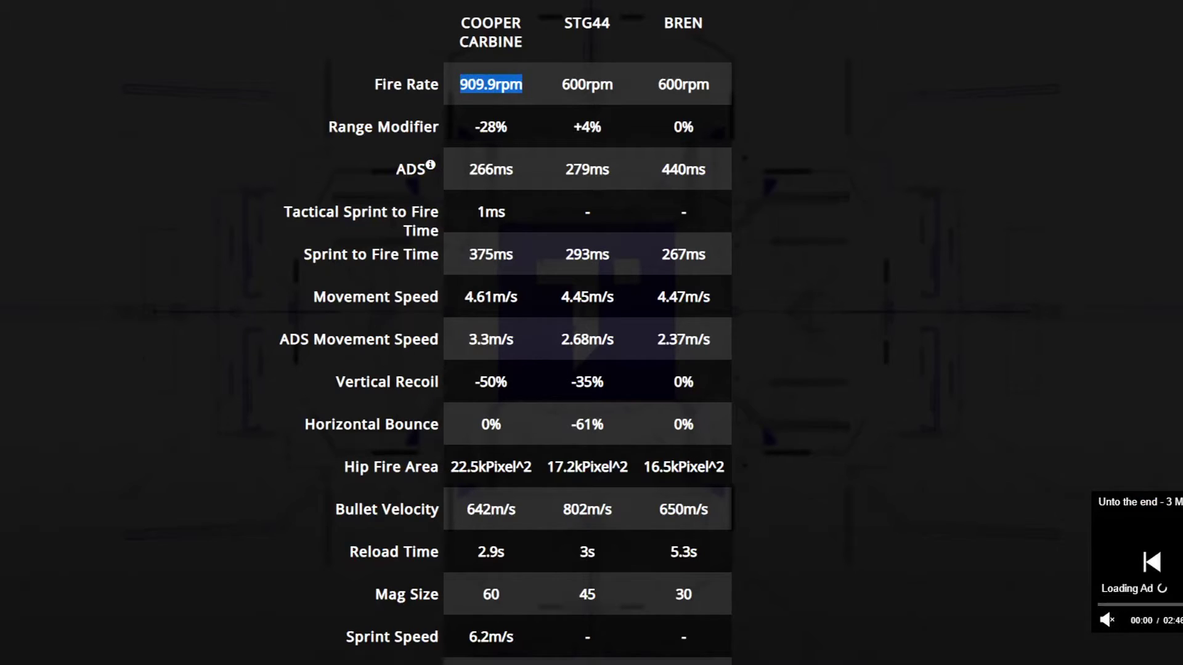
drag(514, 170, 471, 175)
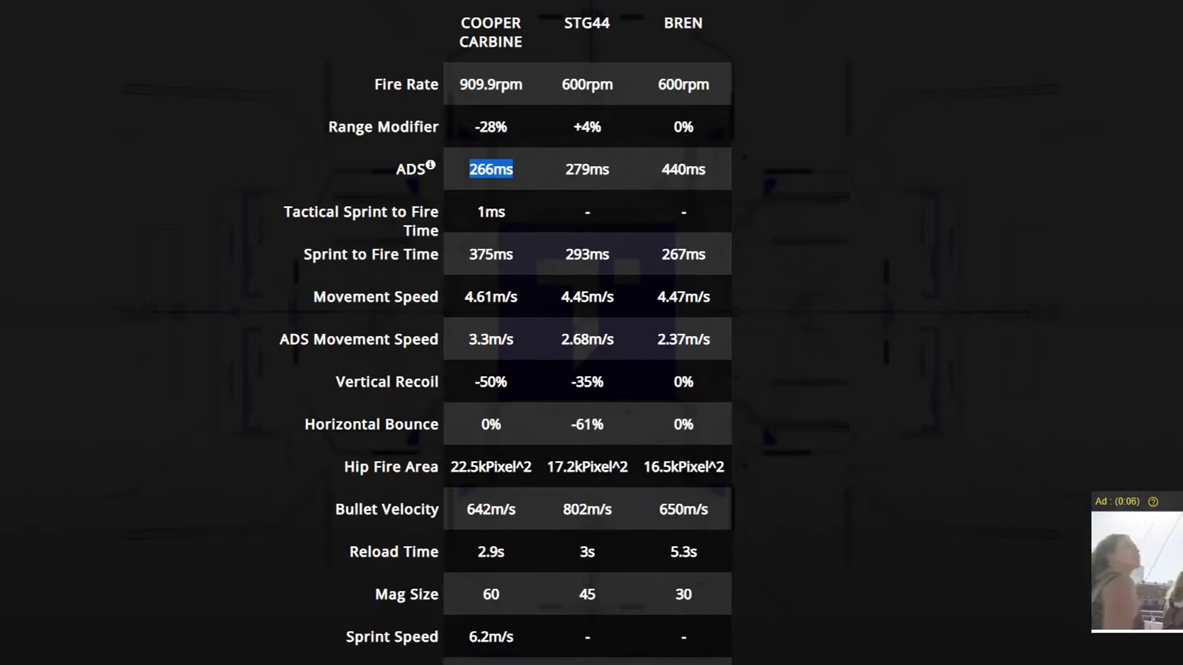
drag(517, 301, 478, 303)
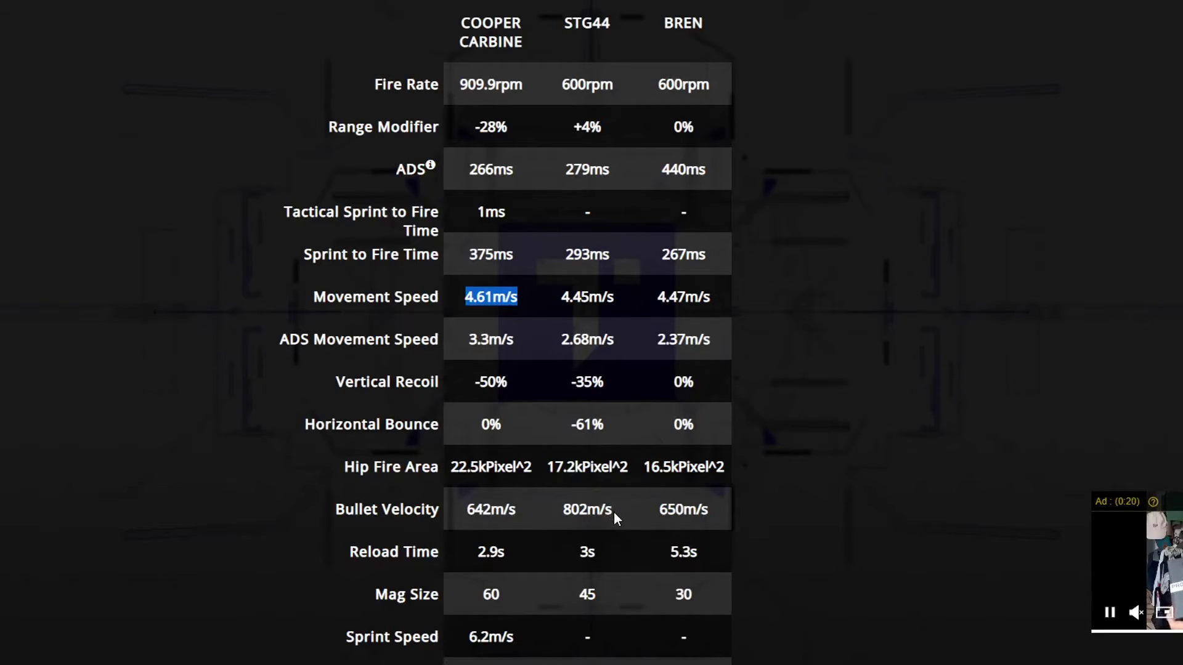
drag(613, 511, 571, 519)
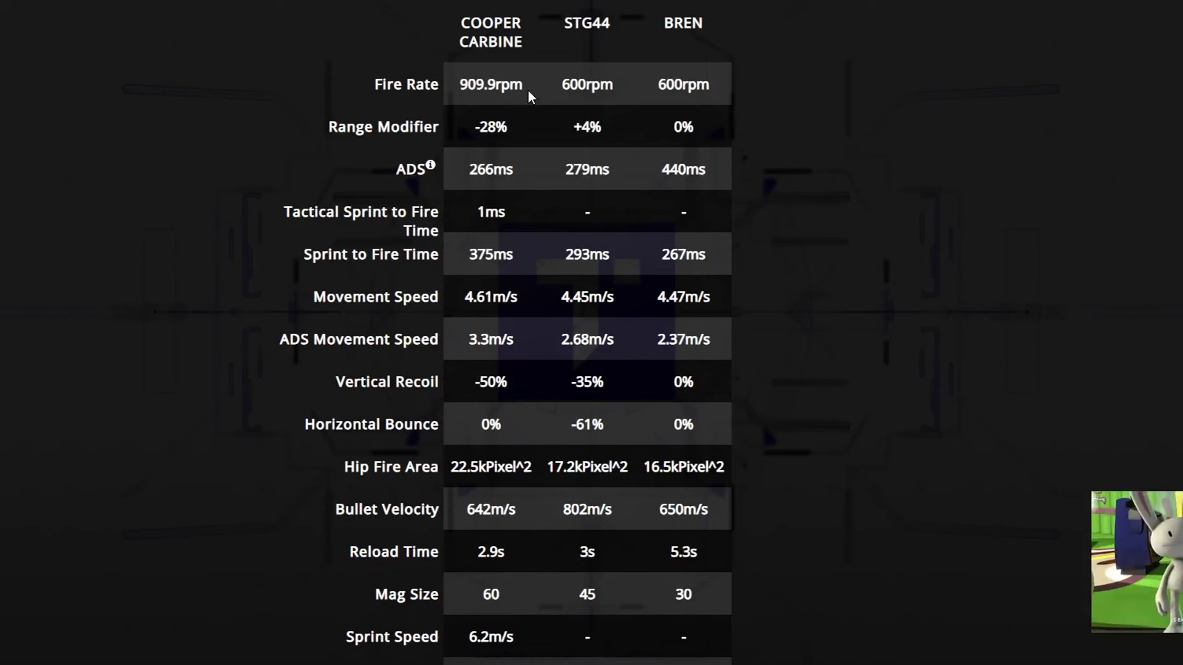
drag(480, 88, 462, 89)
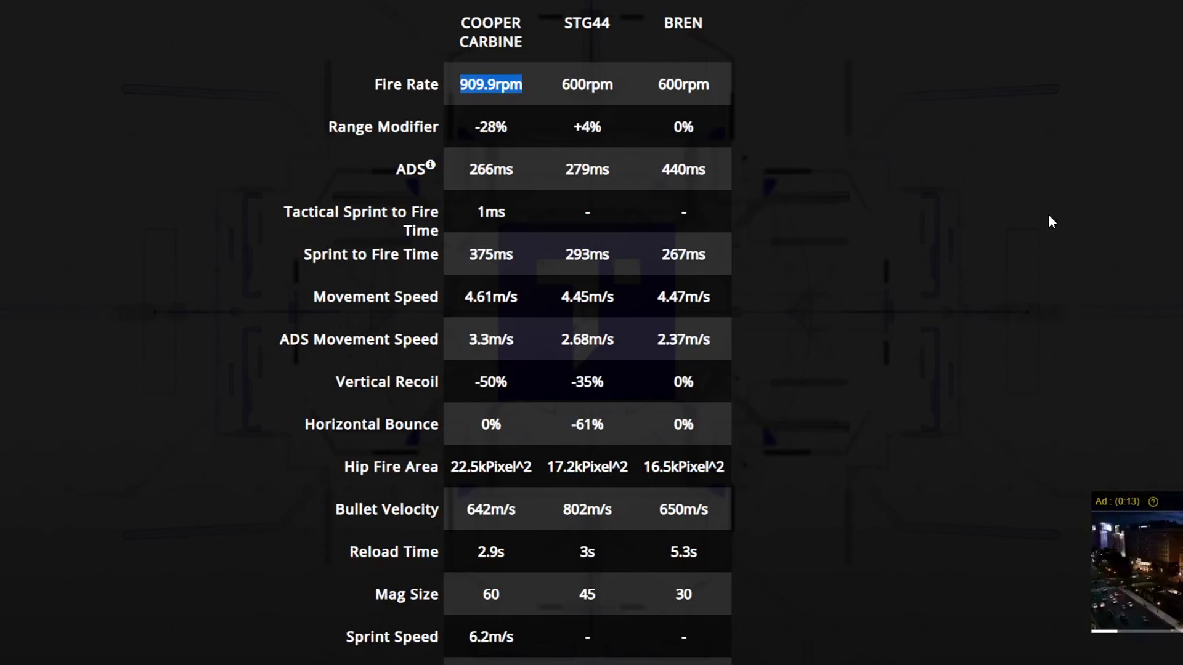
double_click(491, 170)
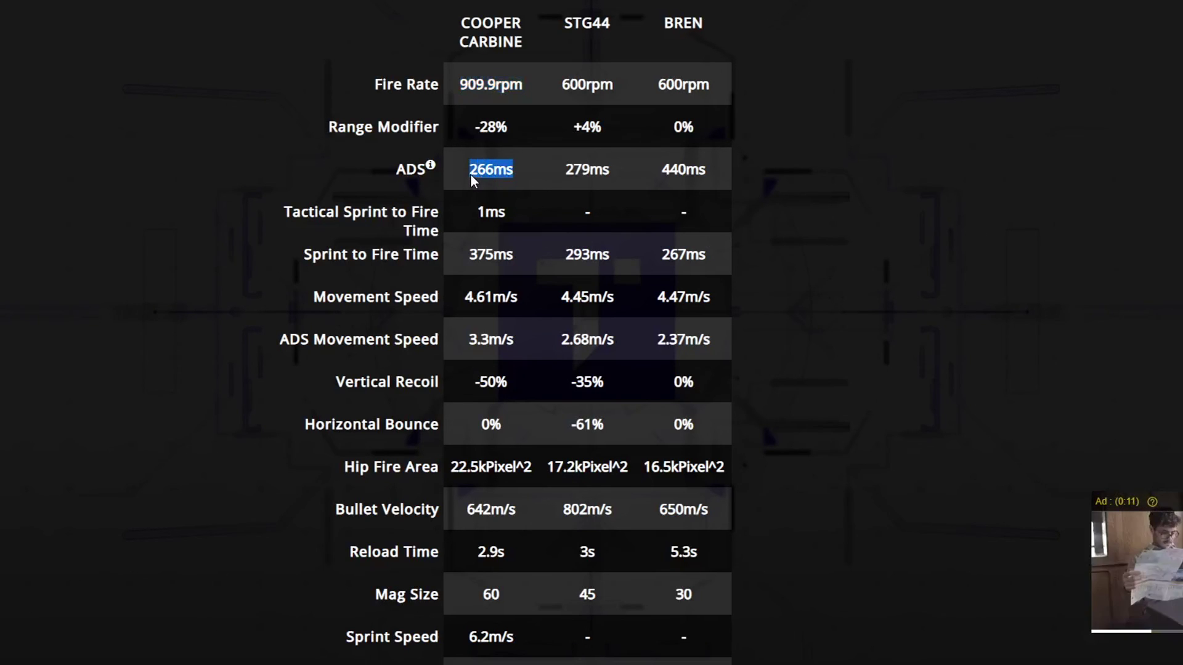